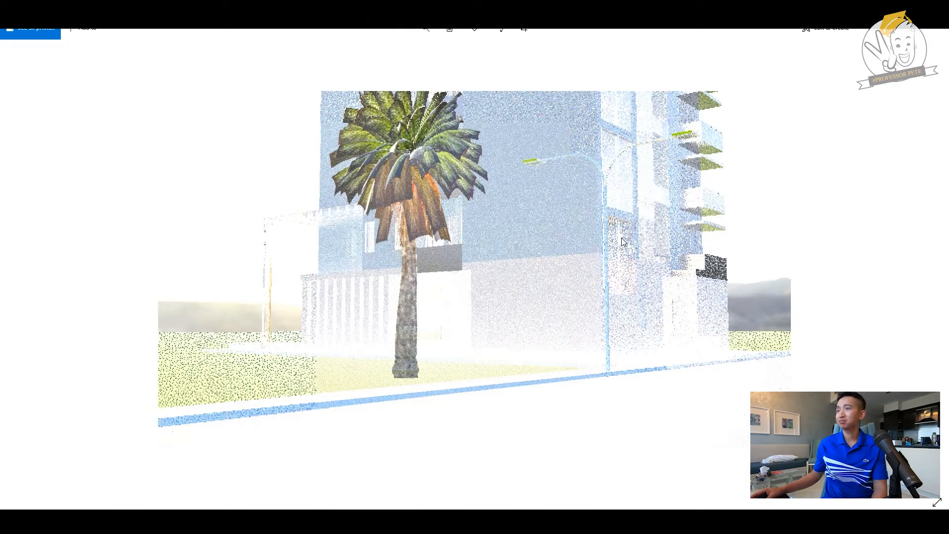
# Compare the sample building renders in the image viewer to see how the lighting differs.
pyautogui.click(938, 8)
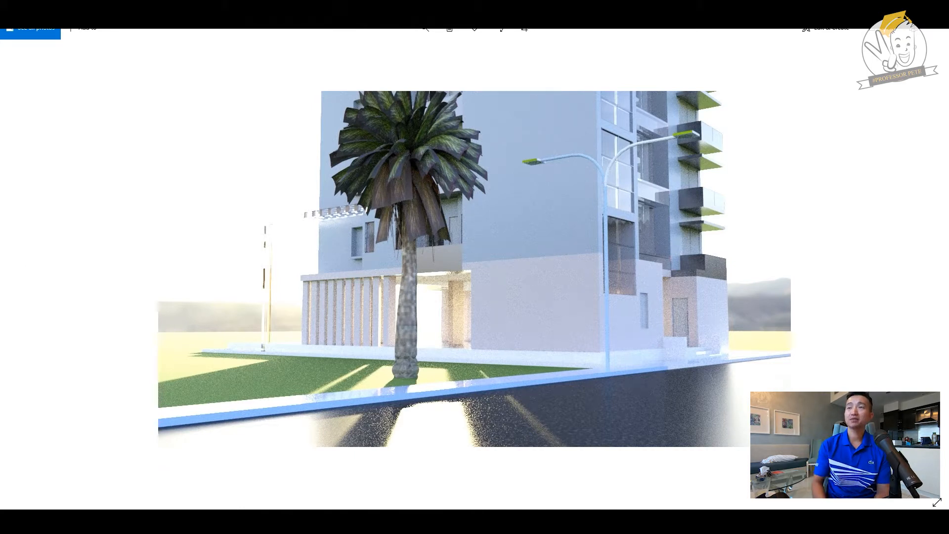
pyautogui.press('Right')
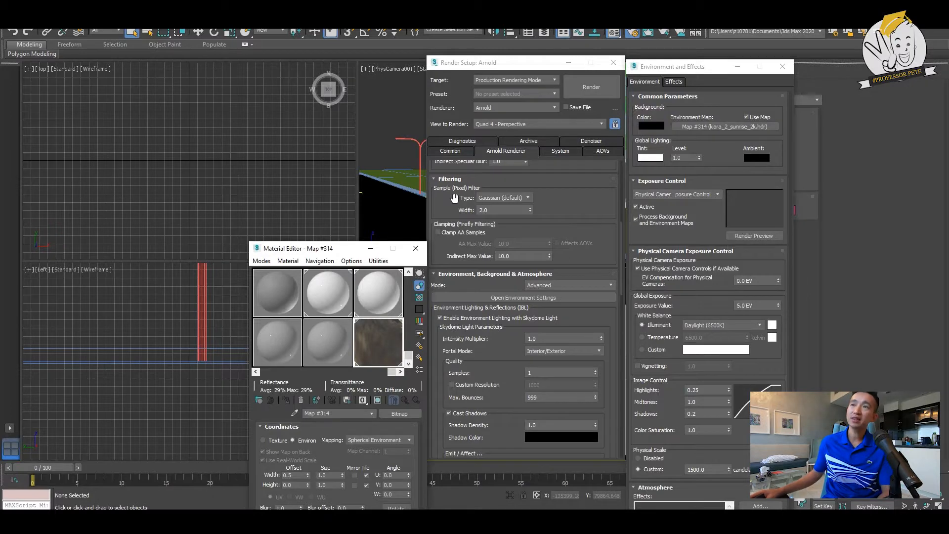
# Move the Render Setup, Material Editor, and Environment and Effects windows aside to uncover the PhysCamera001 view.
pyautogui.click(534, 65)
pyautogui.moveTo(534, 65); pyautogui.dragTo(799, 122)
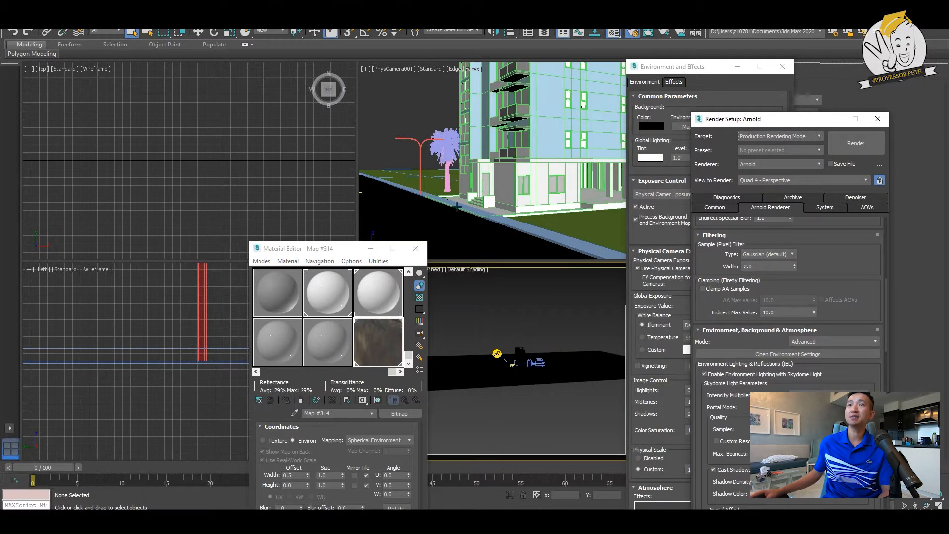
pyautogui.moveTo(347, 251); pyautogui.dragTo(202, 222)
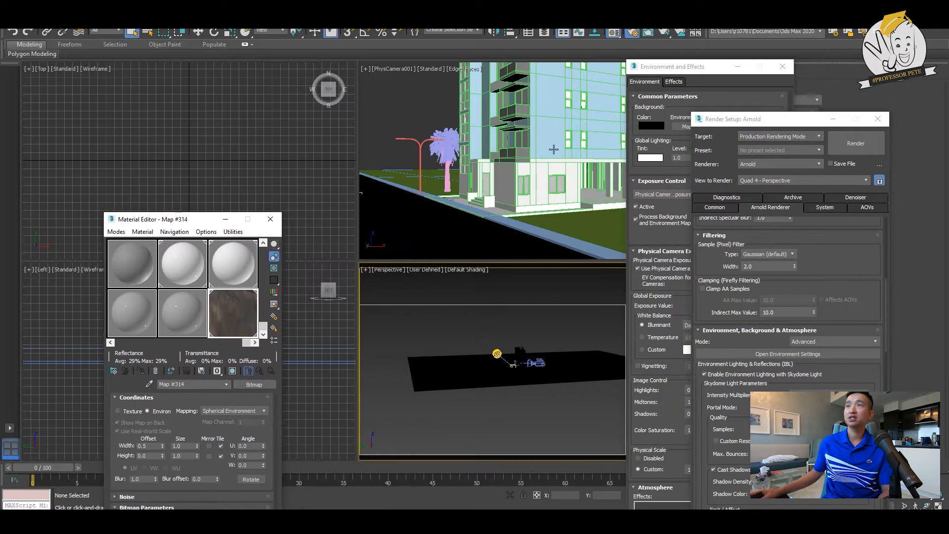
pyautogui.moveTo(716, 70); pyautogui.dragTo(841, 70)
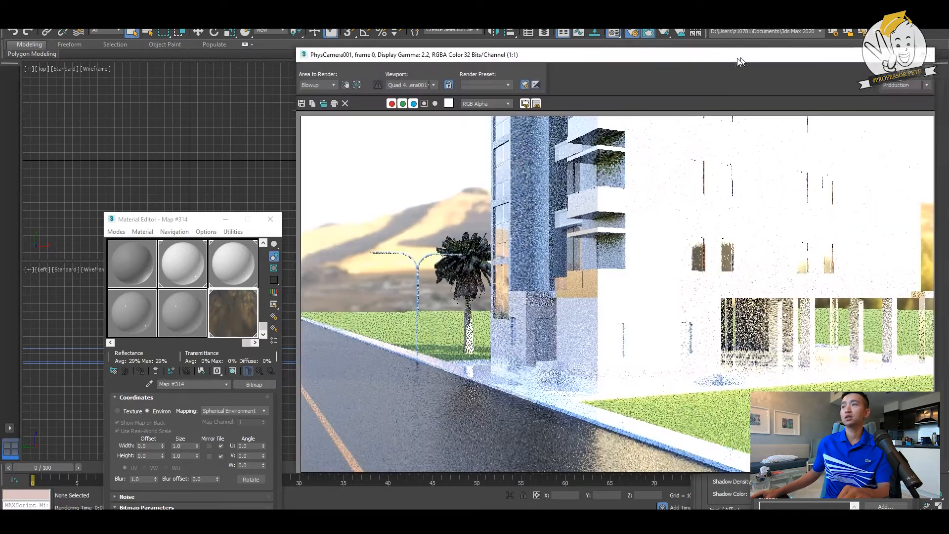
# Examine the PhysCamera001 renders of the building from both camera angles, and clear the render window away.
pyautogui.moveTo(740, 62); pyautogui.dragTo(730, 62)
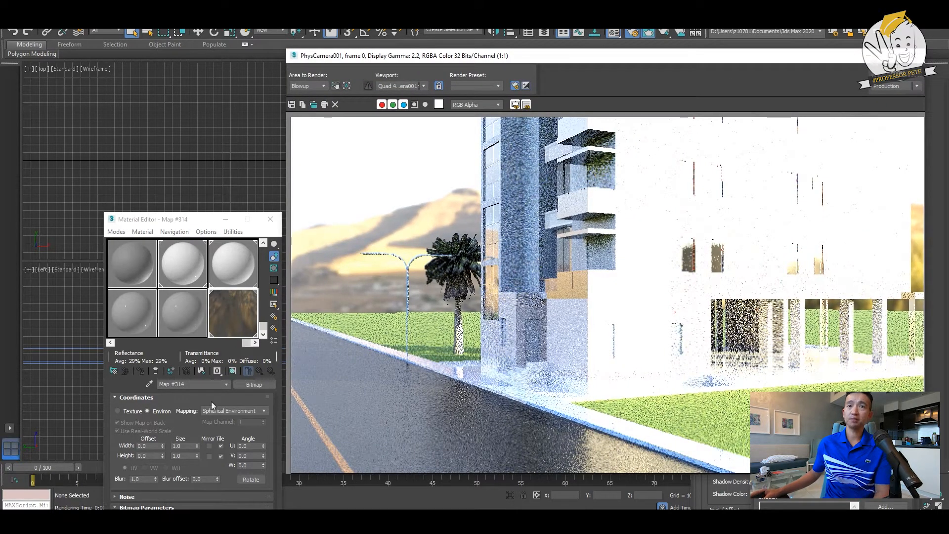
pyautogui.moveTo(553, 62); pyautogui.dragTo(575, 371)
pyautogui.click(835, 71)
pyautogui.moveTo(835, 71); pyautogui.dragTo(371, 55)
pyautogui.moveTo(630, 362); pyautogui.dragTo(630, 410)
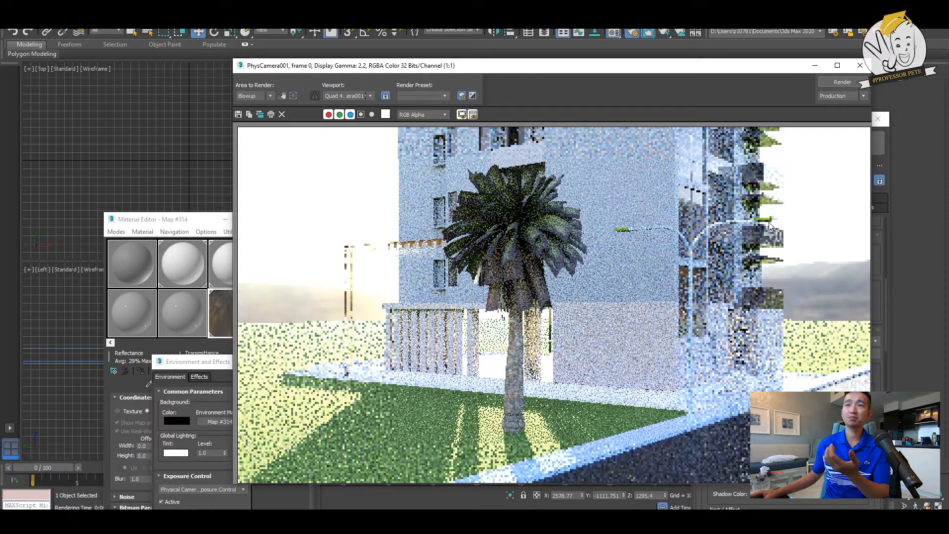
pyautogui.moveTo(708, 70); pyautogui.dragTo(734, 69)
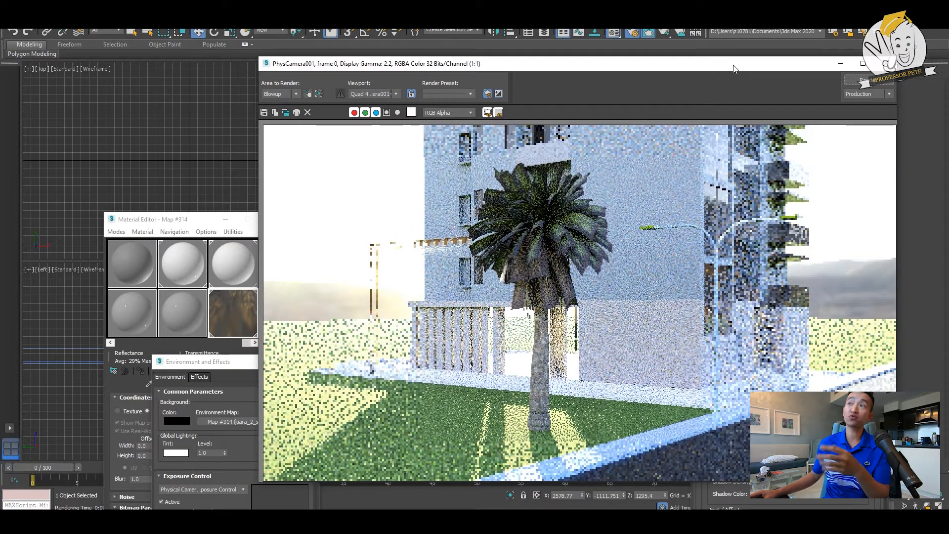
pyautogui.moveTo(734, 69); pyautogui.dragTo(790, 460)
# Bring the kiara_2_sunrise_2k.hdr environment map up in the Material Editor and set its width offset to 0.5.
pyautogui.moveTo(785, 124); pyautogui.dragTo(539, 79)
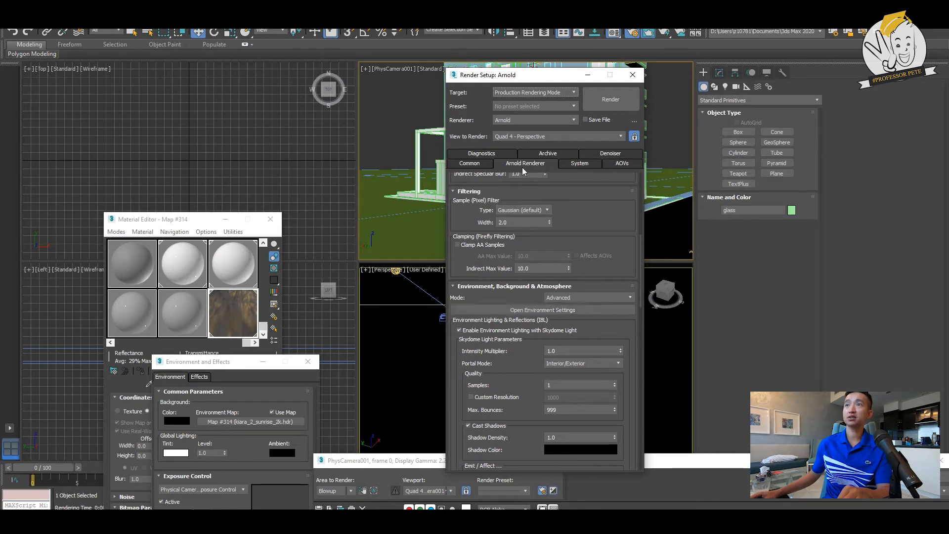
pyautogui.moveTo(247, 367); pyautogui.dragTo(412, 118)
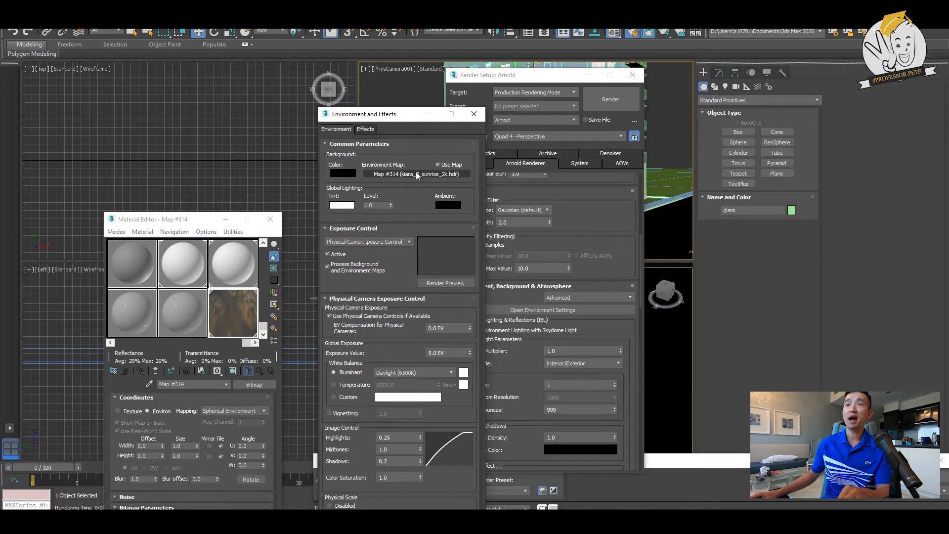
pyautogui.moveTo(390, 171); pyautogui.dragTo(235, 307)
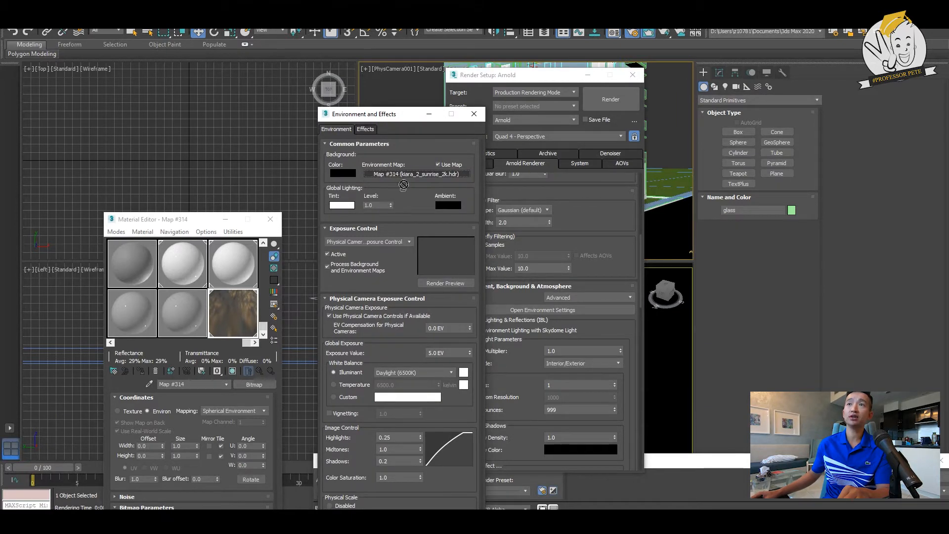
pyautogui.moveTo(197, 225); pyautogui.dragTo(231, 123)
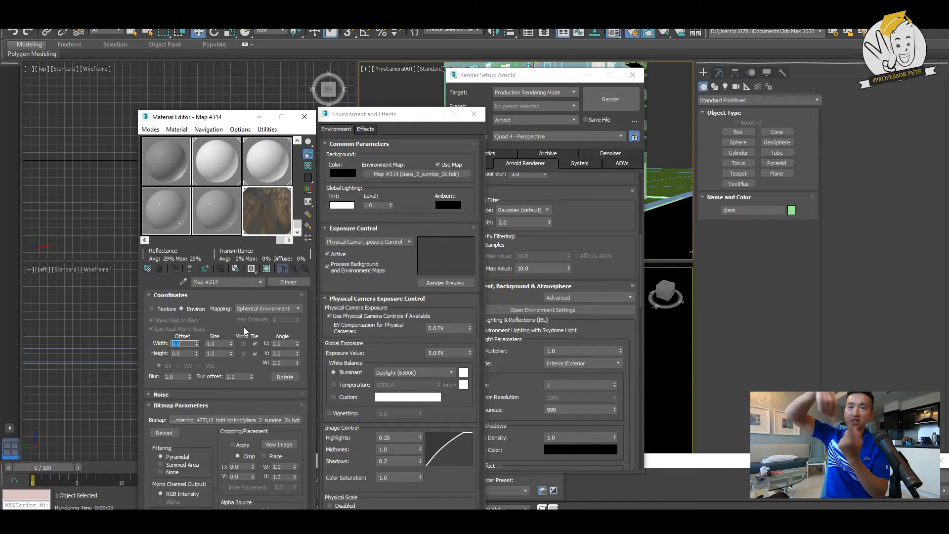
pyautogui.write('0.5')
pyautogui.press('Return')
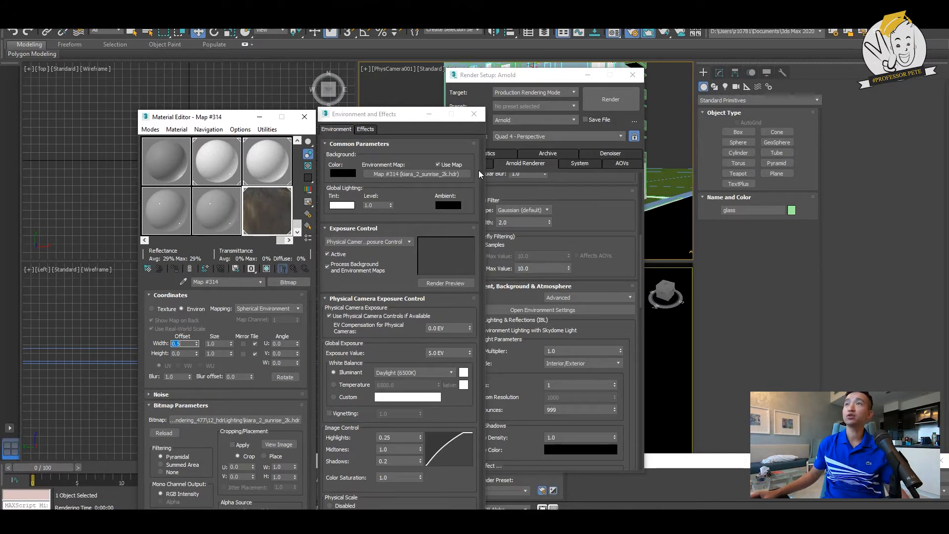
# Check the render with the shifted environment map, and set the EV compensation for physical cameras to -3.0 EV.
pyautogui.moveTo(562, 80); pyautogui.dragTo(829, 219)
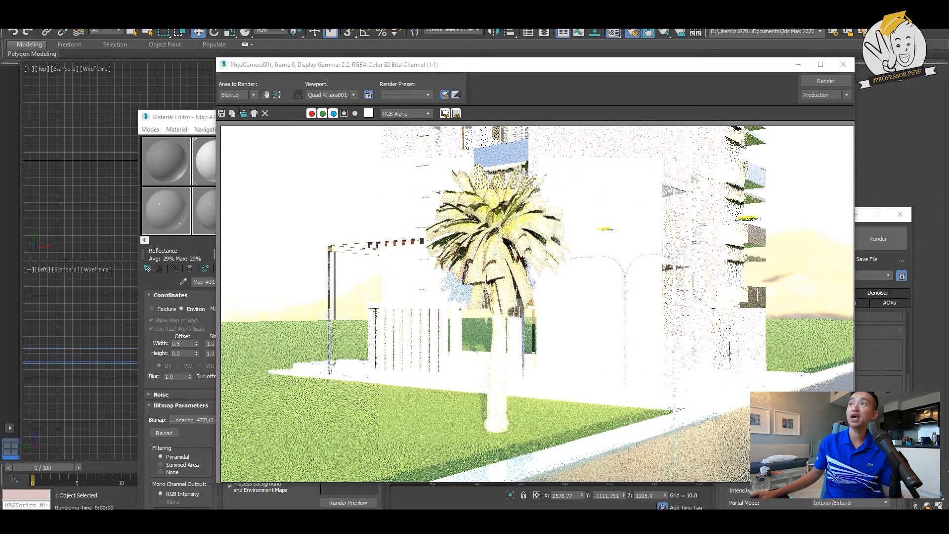
pyautogui.click(799, 64)
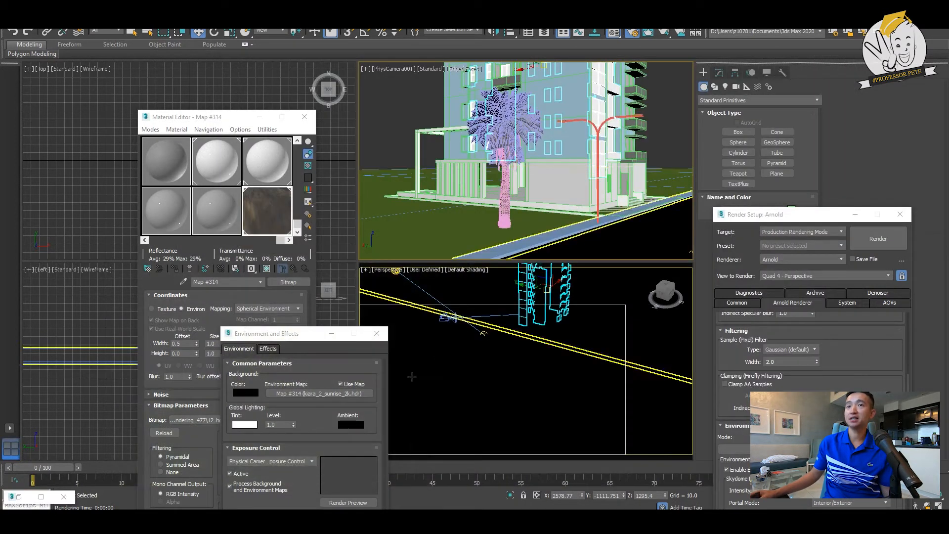
pyautogui.moveTo(308, 346); pyautogui.dragTo(480, 104)
pyautogui.write('0 EV')
pyautogui.press('Return')
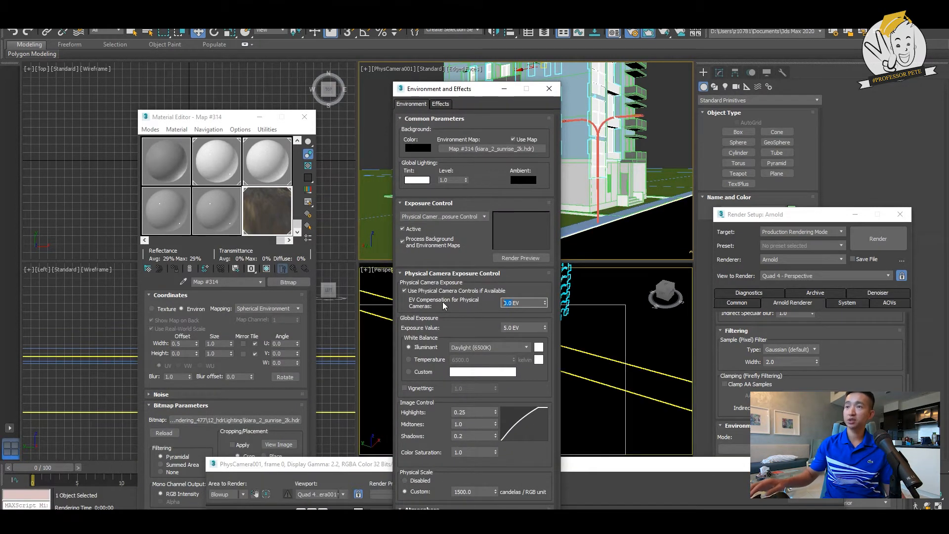
pyautogui.write('-3')
pyautogui.press('Return')
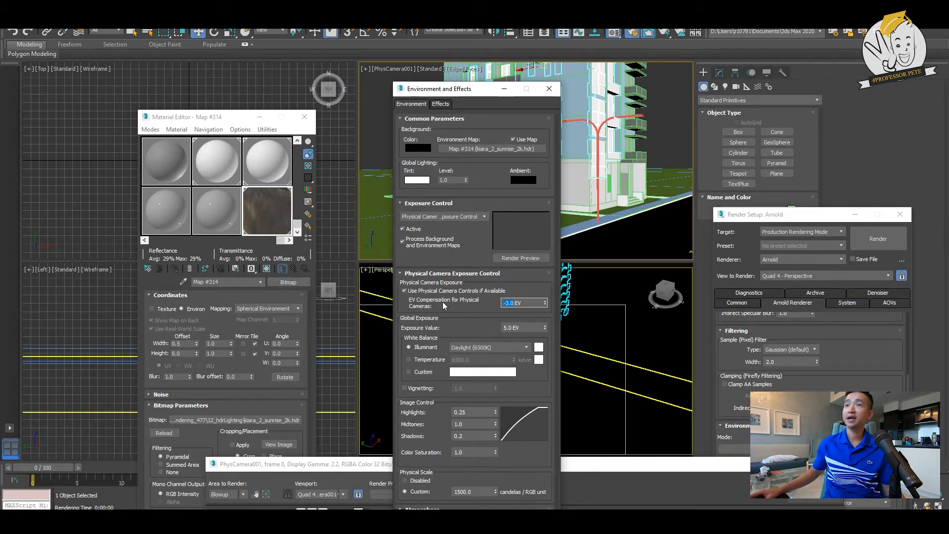
# Re-render the camera view with the reduced exposure, and set the white balance illuminant to Sunlight (5200K).
pyautogui.moveTo(630, 467); pyautogui.dragTo(640, 133)
pyautogui.click(815, 147)
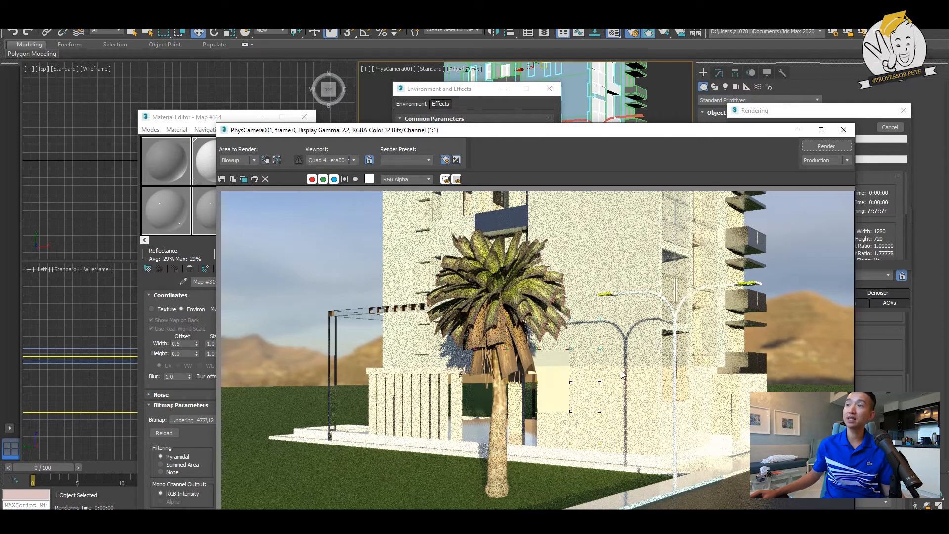
pyautogui.click(625, 303)
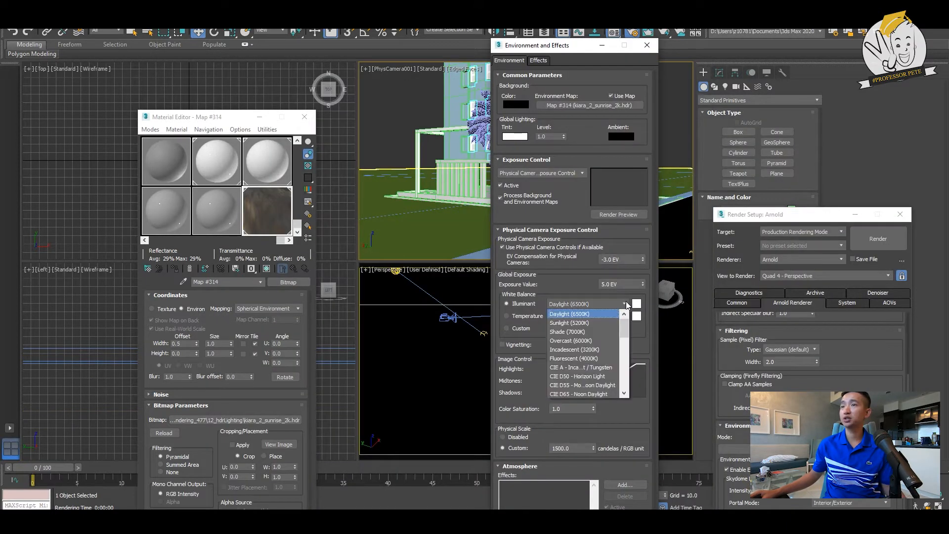
pyautogui.click(592, 326)
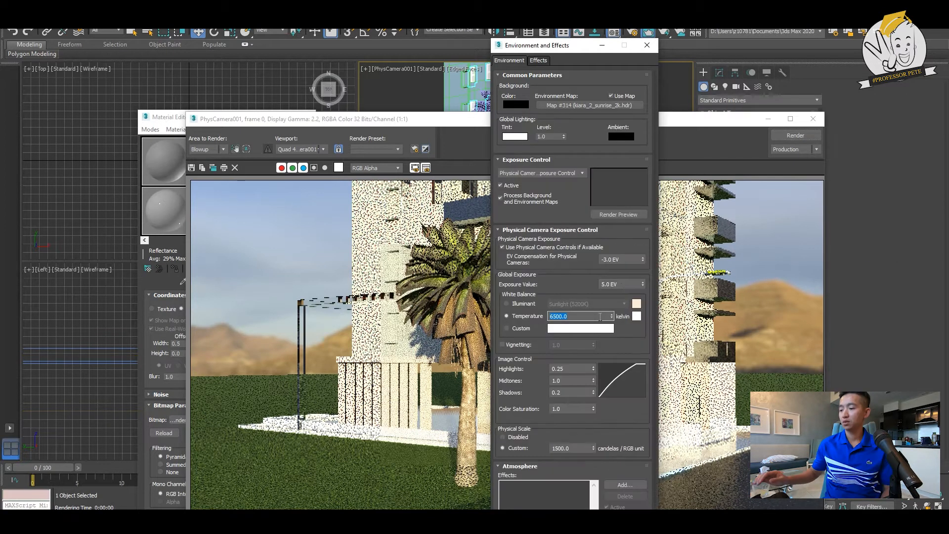
# Try white balance temperatures of 5200, 4500, 4000 and 1000 kelvin in the physical camera exposure settings.
pyautogui.write('5200')
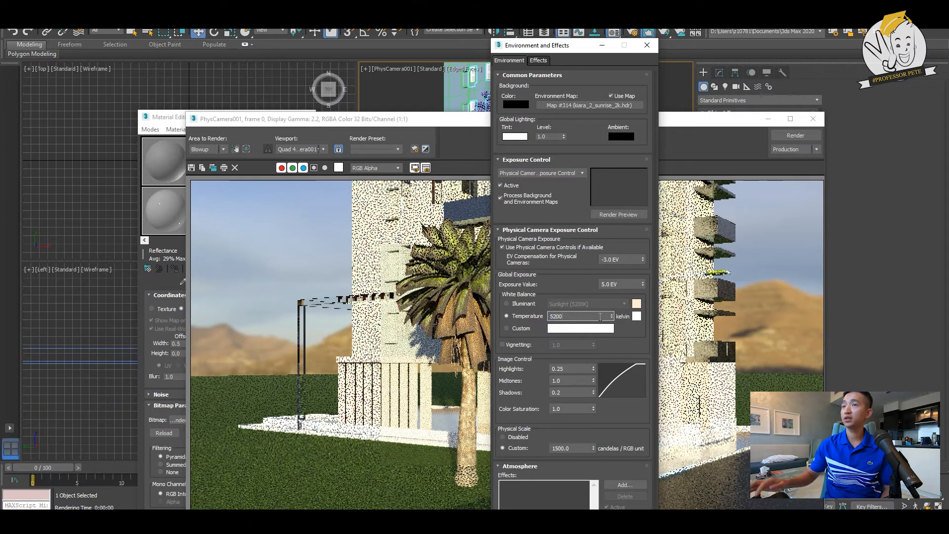
pyautogui.press('Return')
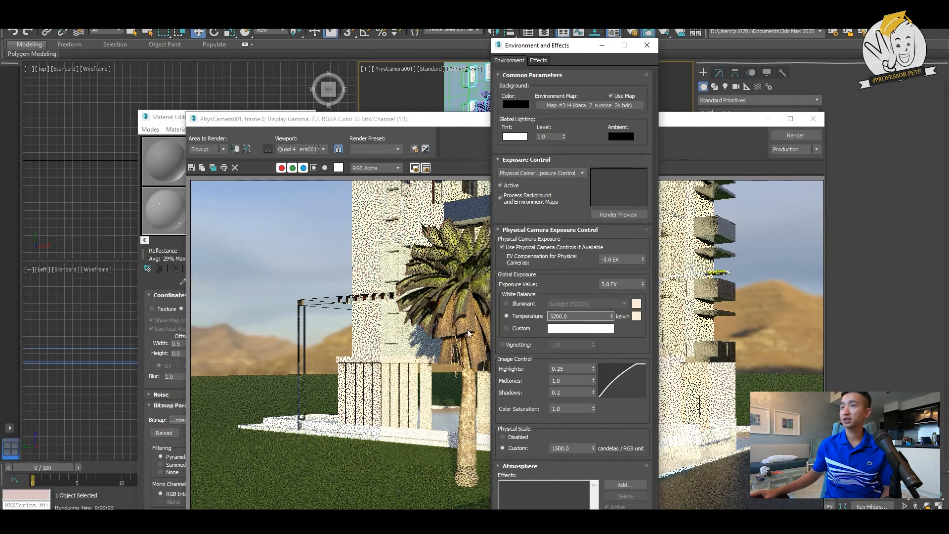
pyautogui.write('4500')
pyautogui.press('Tab')
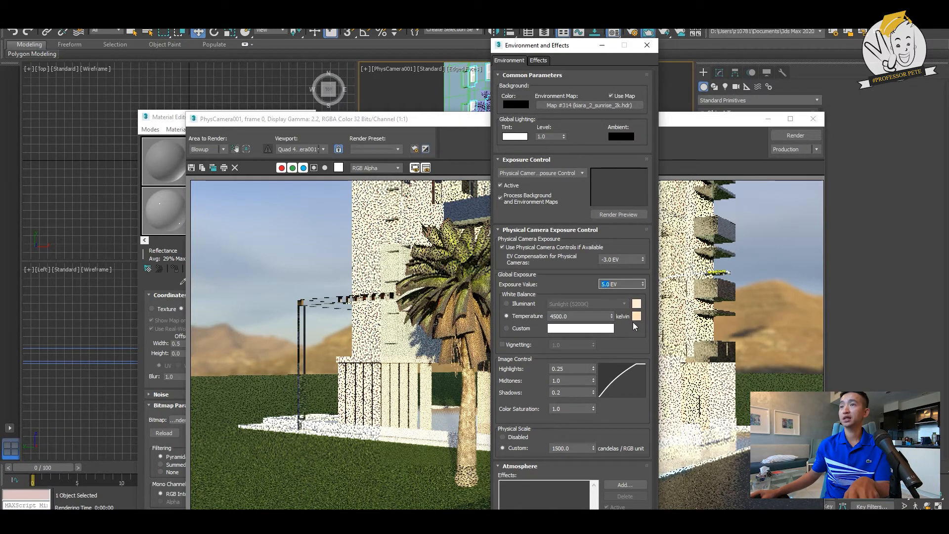
pyautogui.doubleClick(587, 315)
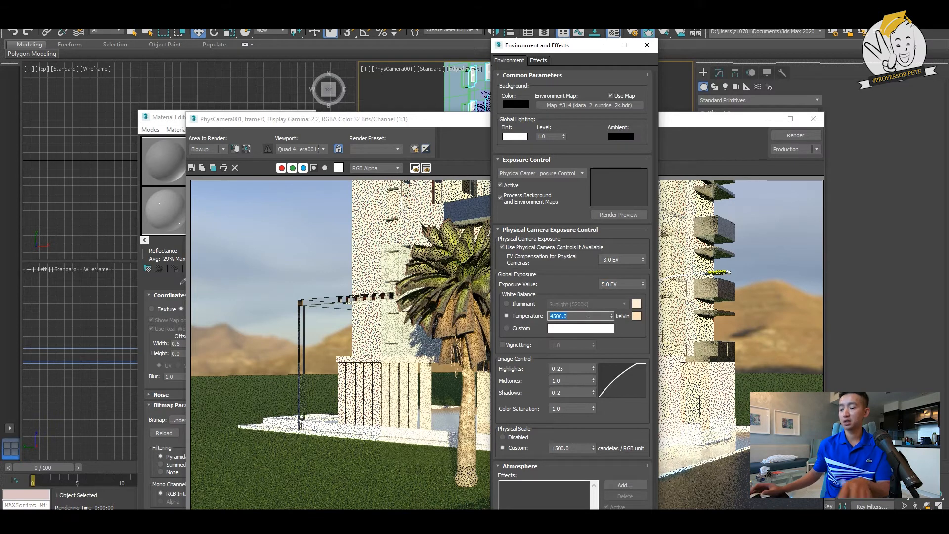
pyautogui.write('4000')
pyautogui.press('Tab')
pyautogui.doubleClick(590, 317)
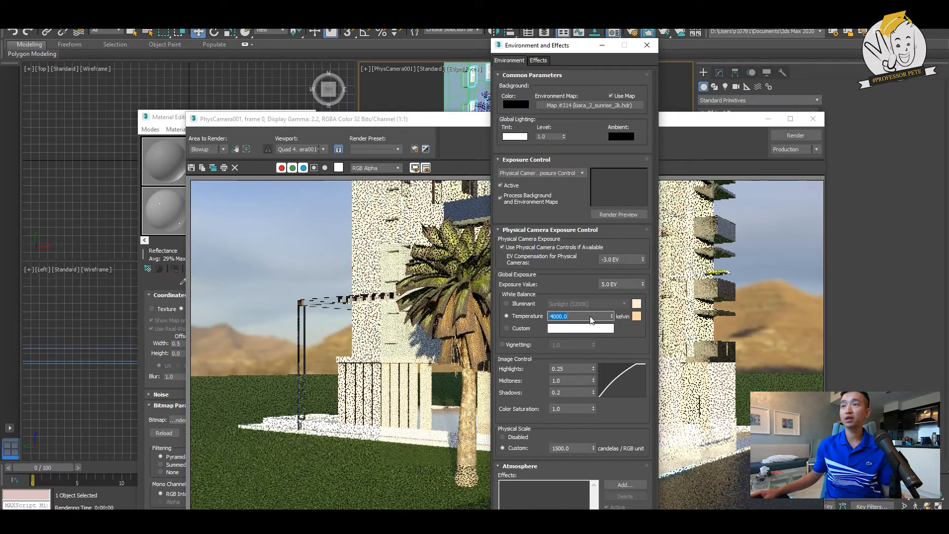
pyautogui.write('1000')
pyautogui.press('Return')
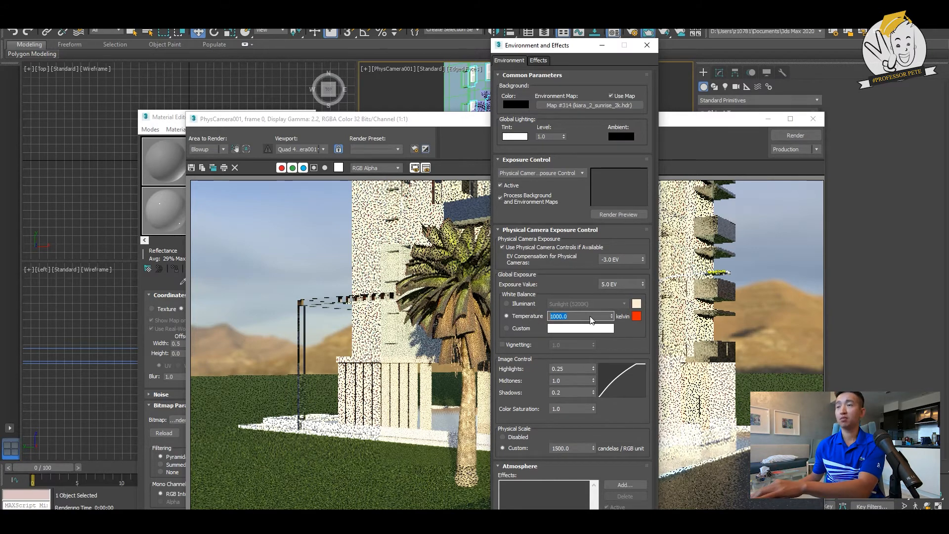
# Set the white balance temperature to 2000 kelvin and render the camera view again.
pyautogui.write('2000')
pyautogui.press('Return')
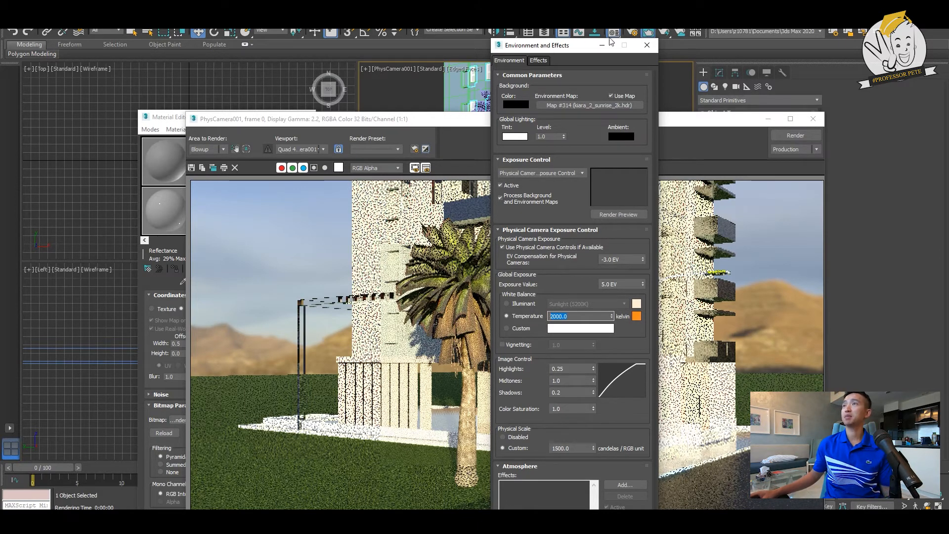
pyautogui.click(648, 33)
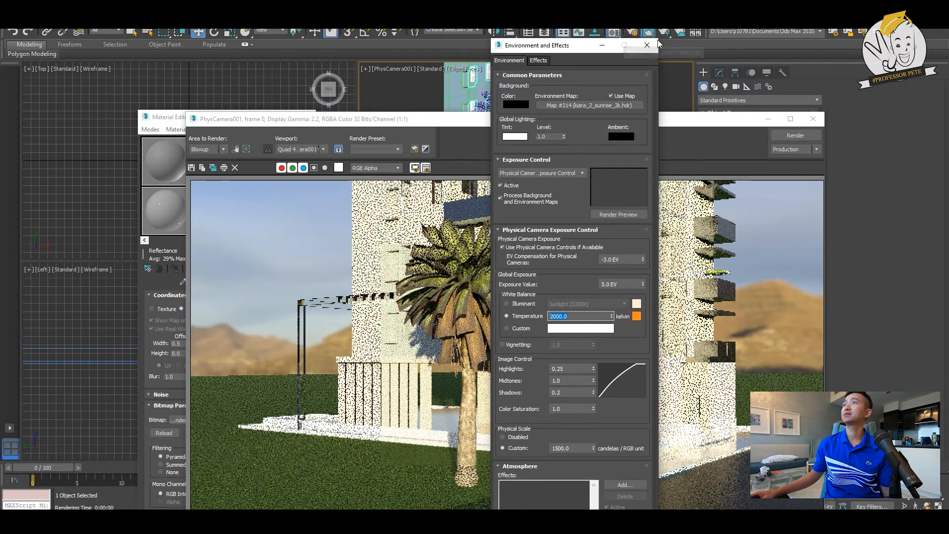